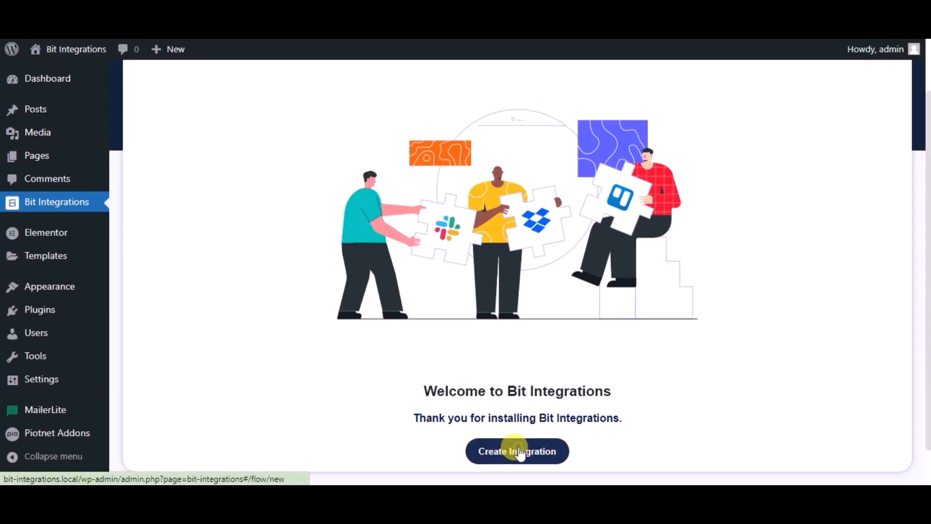
# - Search the triggers for "pio" and choose PiotnetAddonForm as the trigger
pyautogui.write('pio')
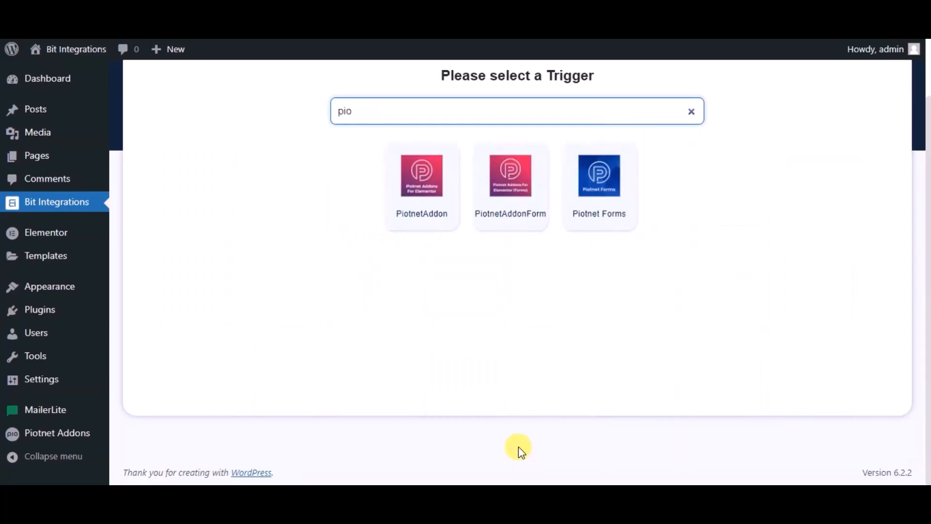
pyautogui.click(495, 204)
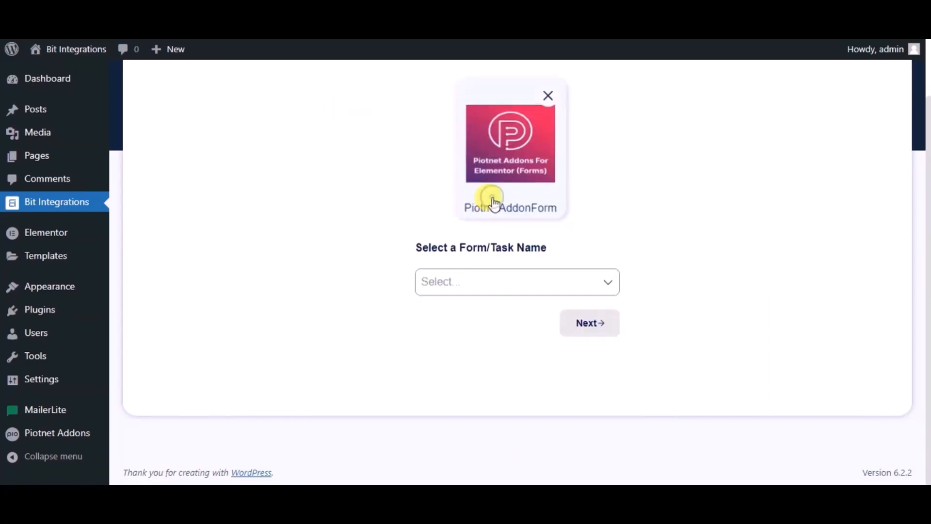
# - Select Simple Contact Form as the form and continue to the next stage
pyautogui.click(469, 287)
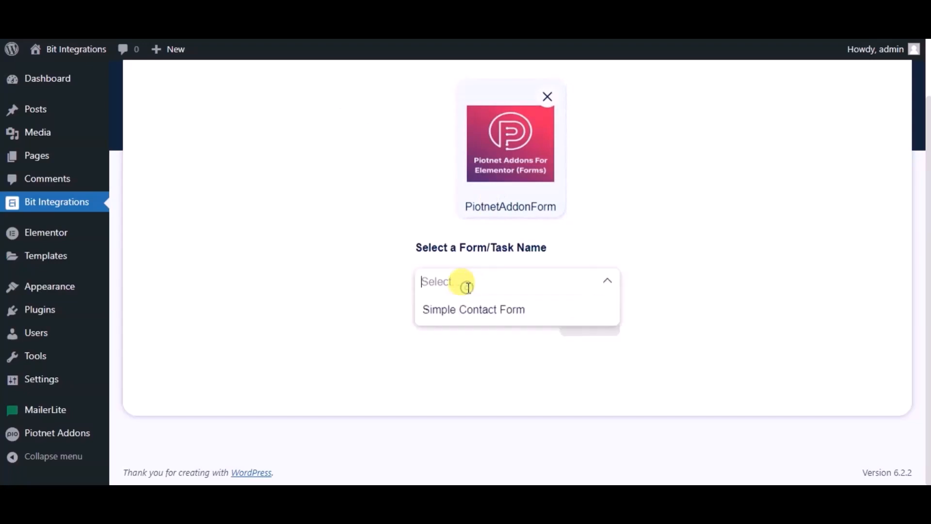
pyautogui.click(477, 313)
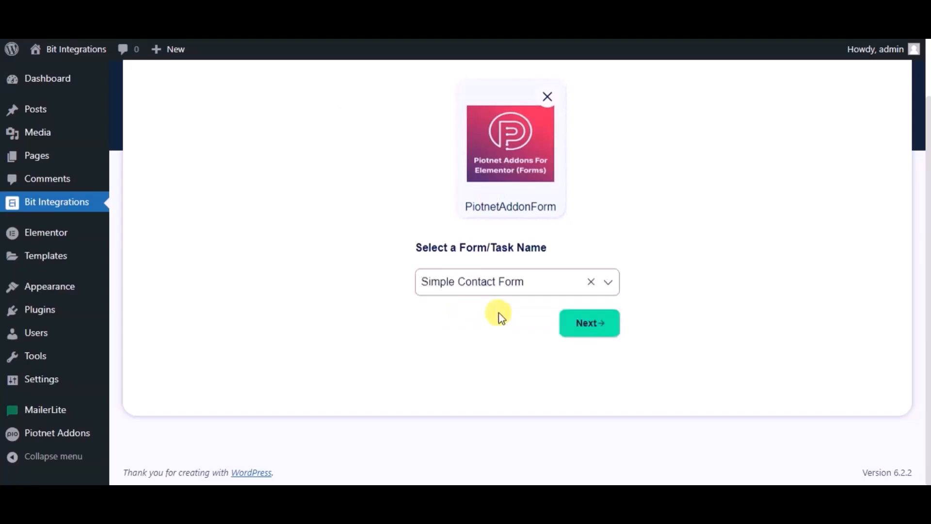
pyautogui.click(572, 321)
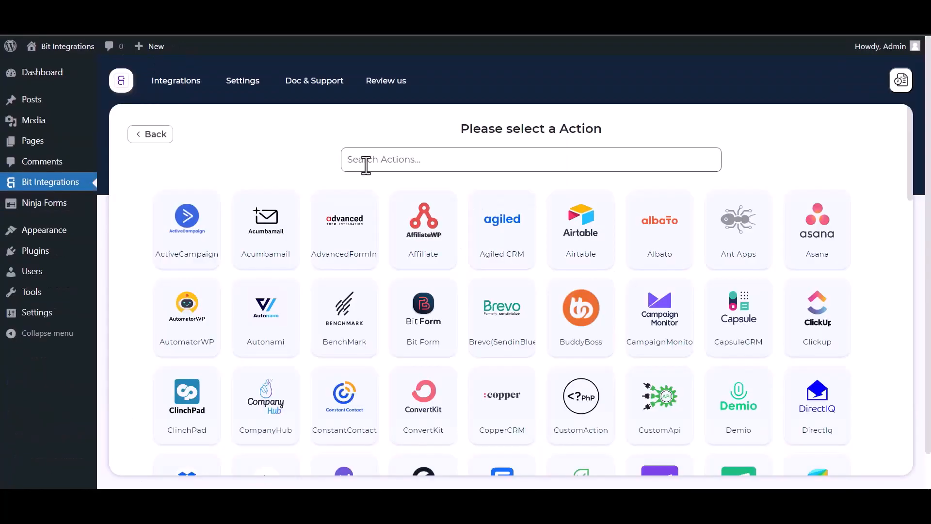
# - Search the actions for "perf" and choose PerfexCRM as the action
pyautogui.click(365, 165)
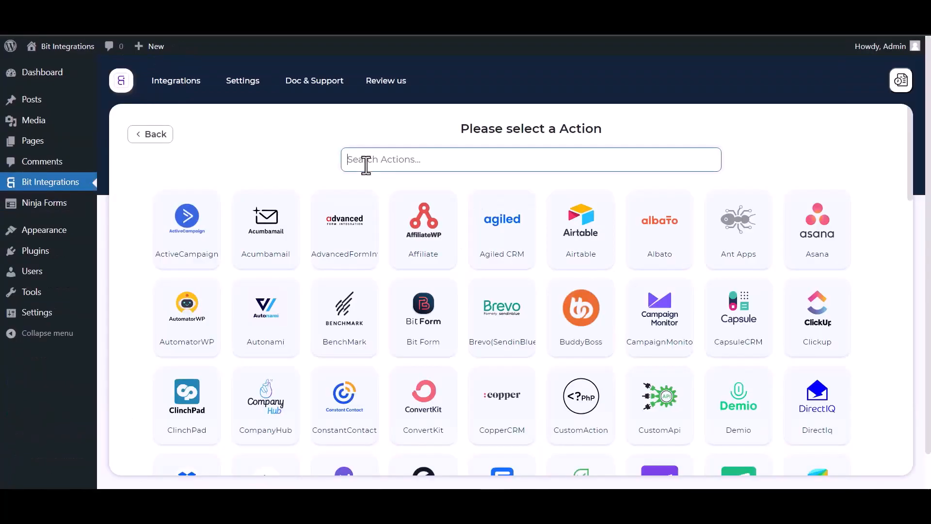
pyautogui.write('perf')
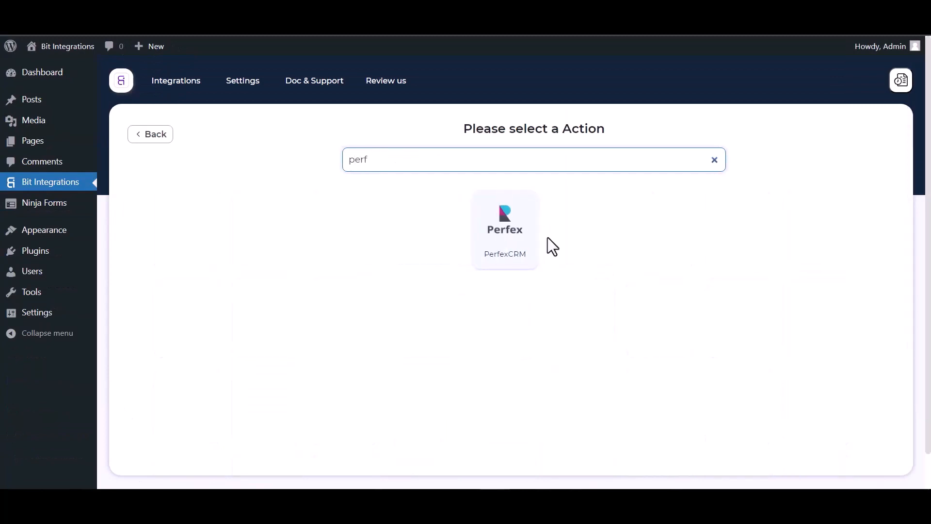
pyautogui.click(506, 260)
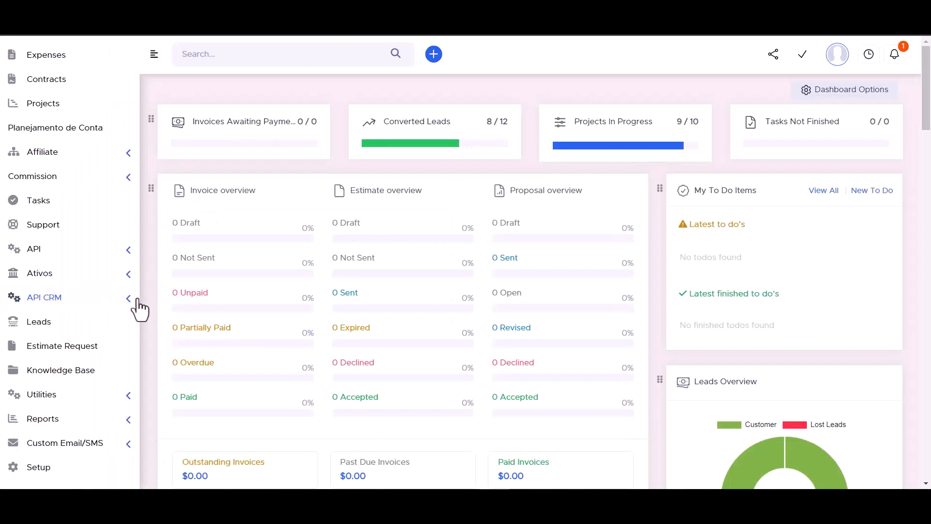
# - Open the API CRM Manager page in the Perfex CRM admin
pyautogui.click(128, 304)
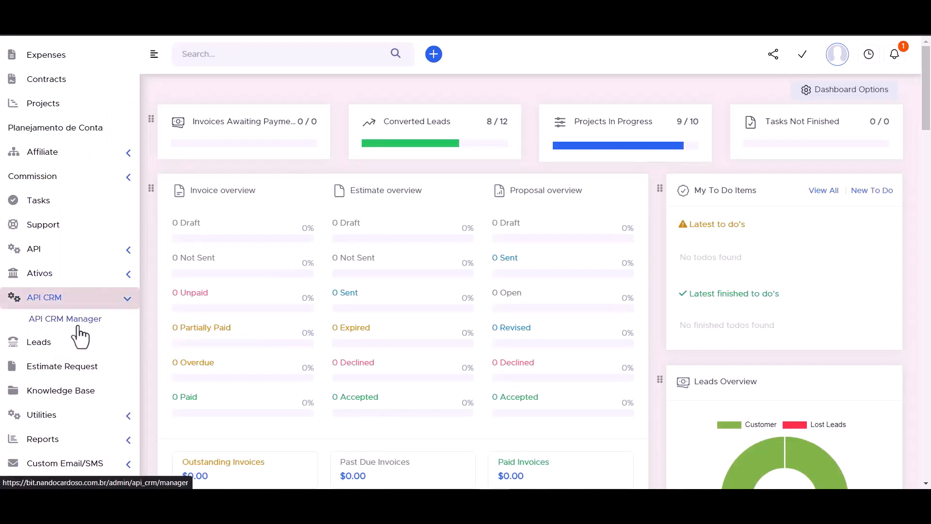
pyautogui.click(74, 325)
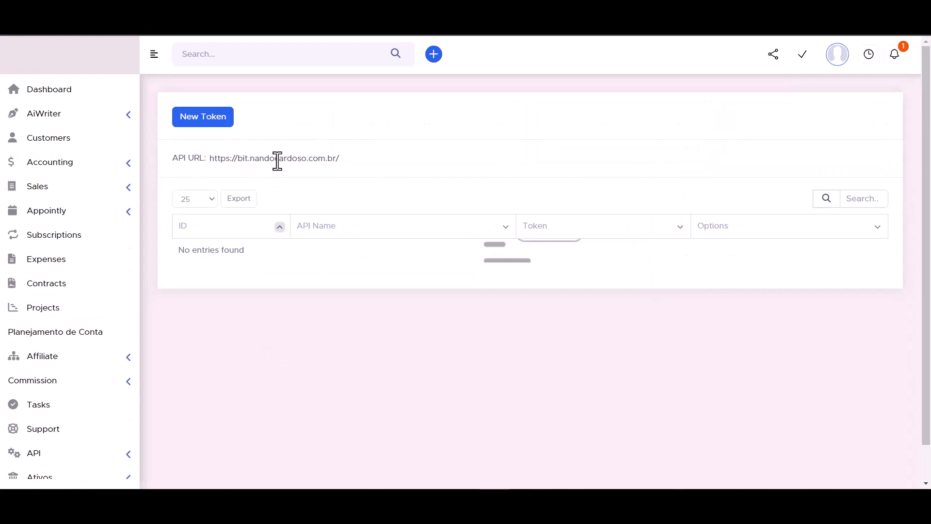
# - Select the full API URL text shown on the API CRM Manager page
pyautogui.click(252, 160)
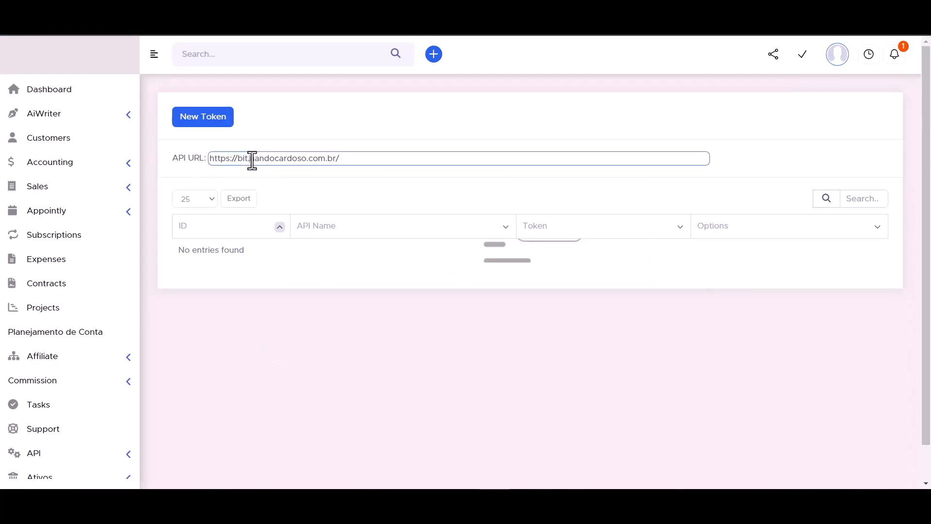
pyautogui.doubleClick(252, 161)
pyautogui.hotkey('ctrl', 'a')
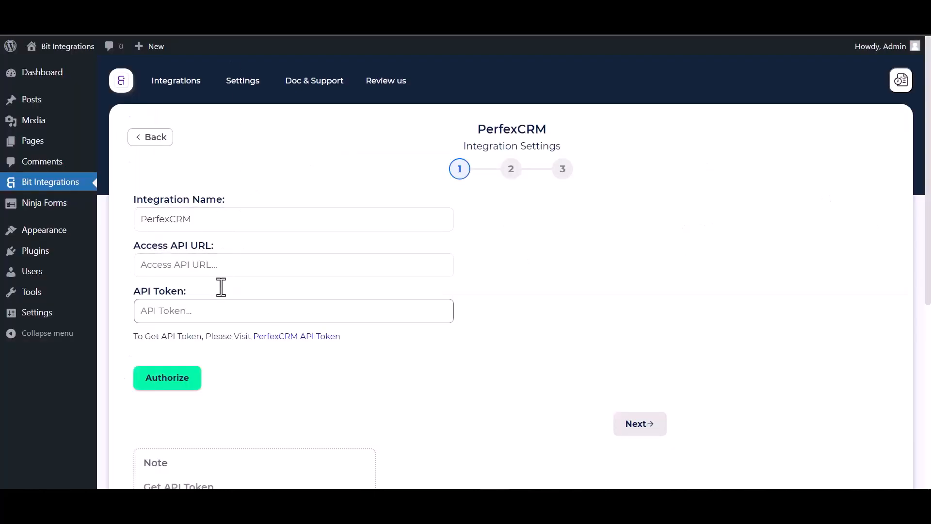
# - Paste the copied API URL into the Access API URL field of the PerfexCRM integration
pyautogui.click(198, 266)
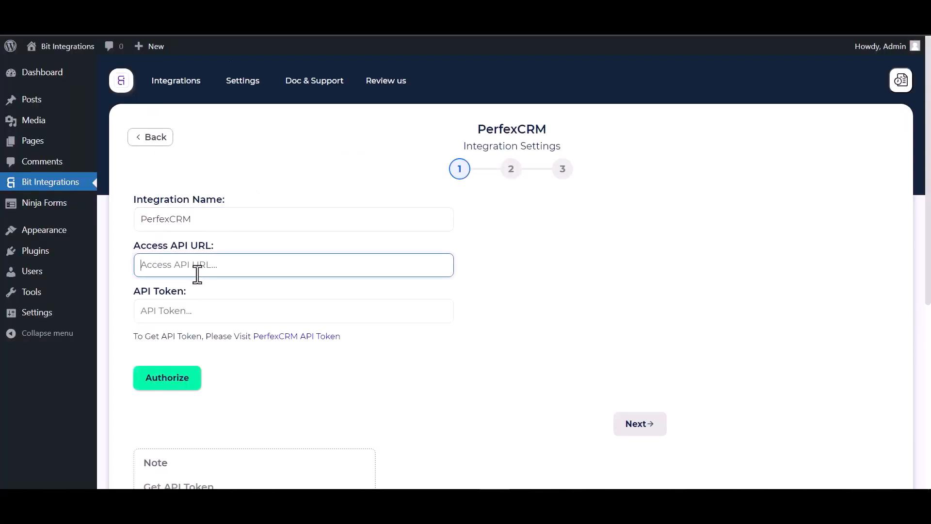
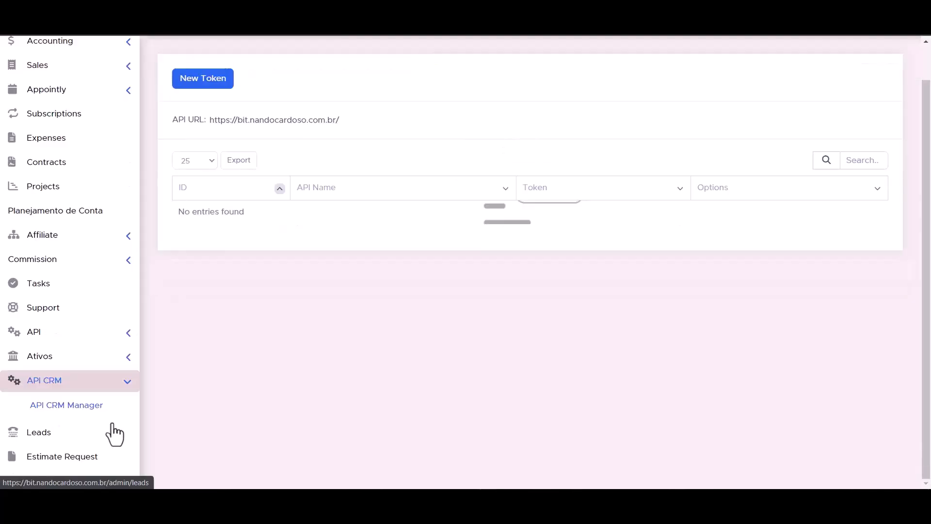
# - Open API Management in Perfex CRM and start creating a new token
pyautogui.click(129, 334)
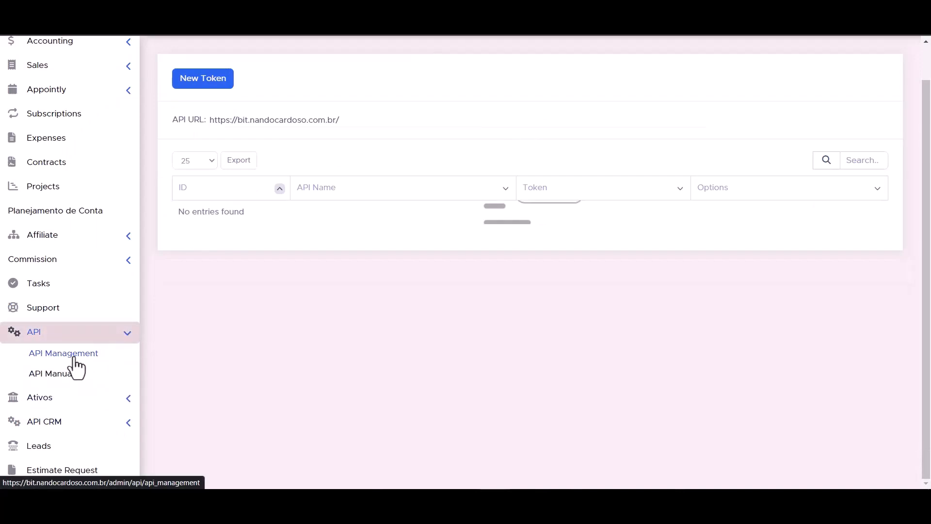
pyautogui.click(75, 359)
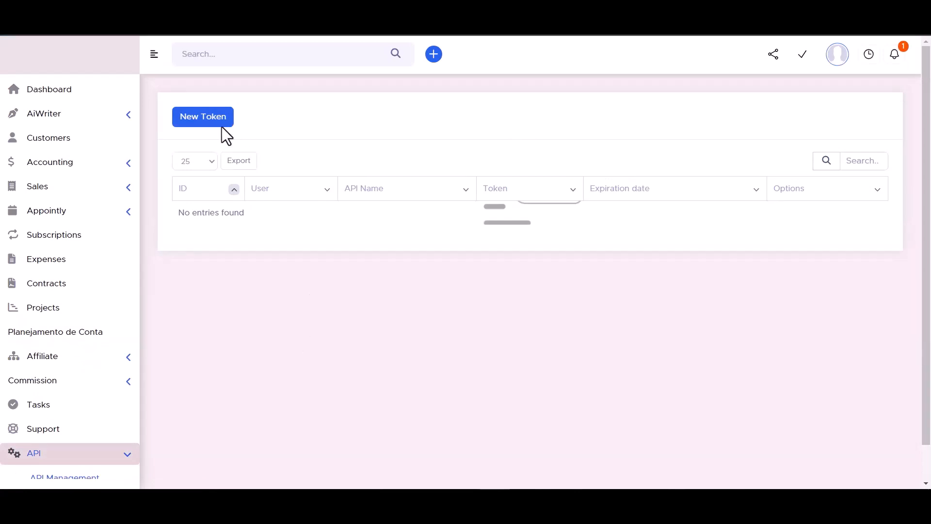
pyautogui.click(202, 118)
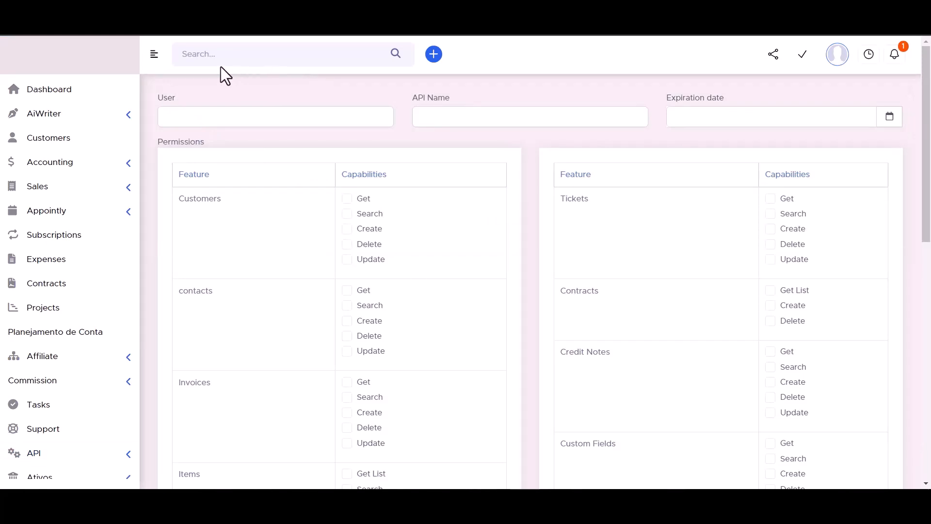
pyautogui.click(444, 117)
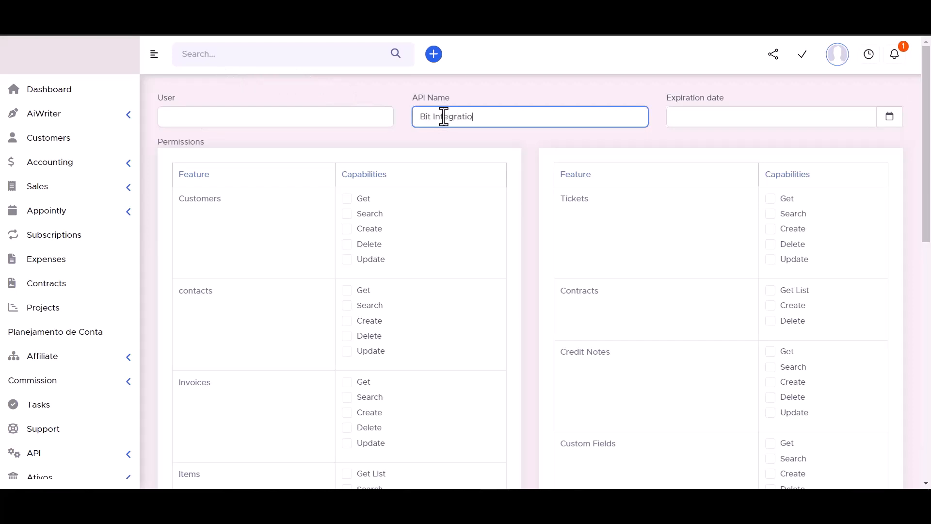
pyautogui.click(889, 119)
pyautogui.click(823, 256)
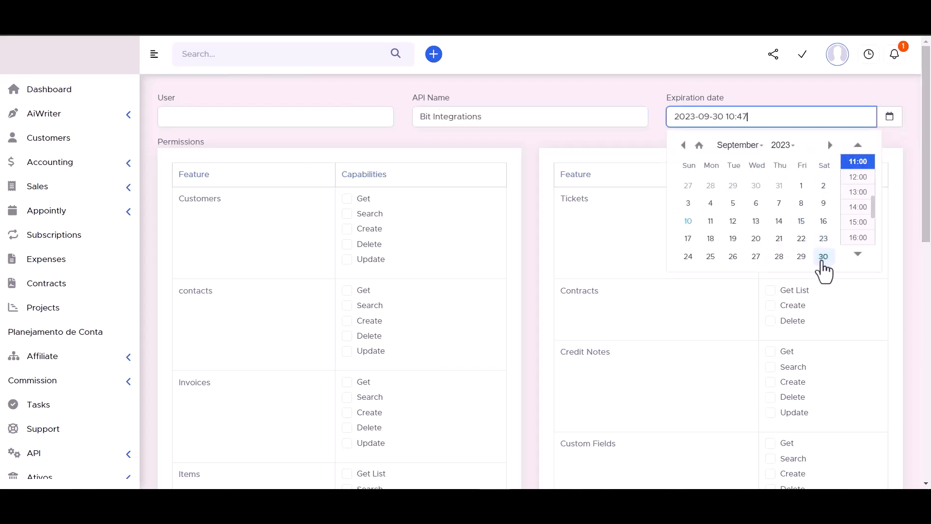
pyautogui.click(782, 145)
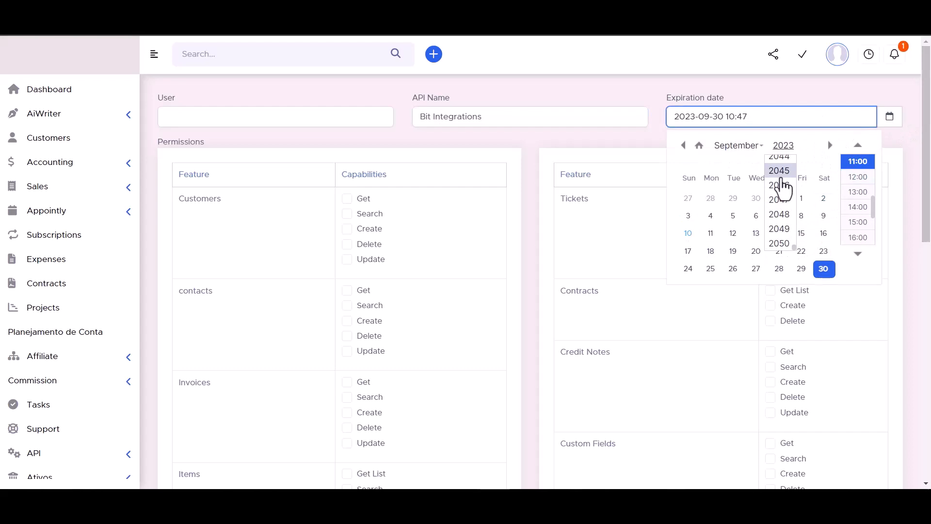
pyautogui.click(780, 171)
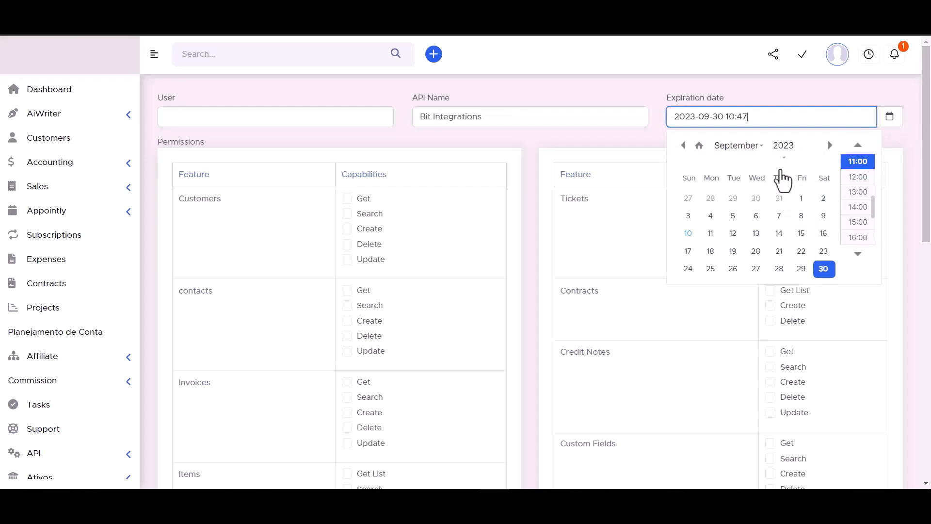
pyautogui.click(632, 86)
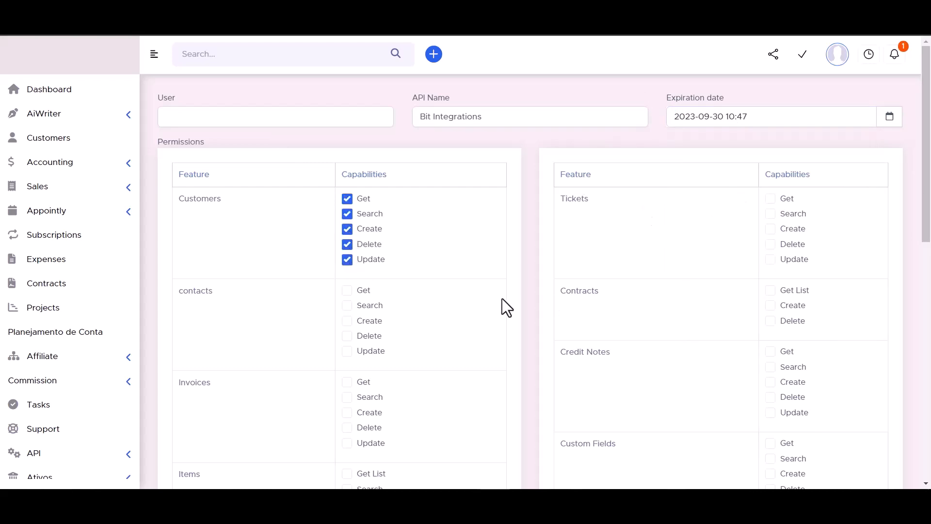
# - Grant all capabilities for Tickets, Contracts, contacts, Invoices and Credit Notes in the token permissions
pyautogui.click(770, 290)
pyautogui.click(771, 305)
pyautogui.click(771, 229)
pyautogui.click(771, 198)
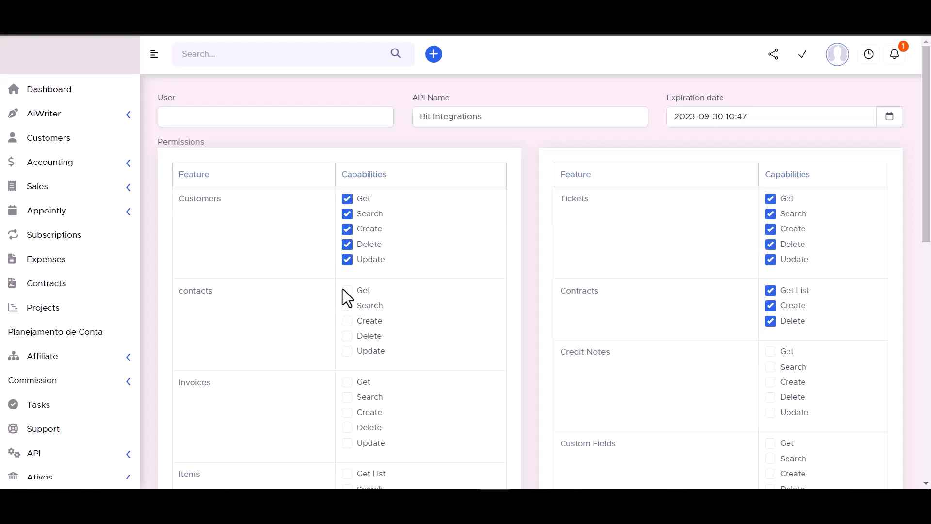
pyautogui.click(347, 320)
pyautogui.scroll(-3, 418, 263)
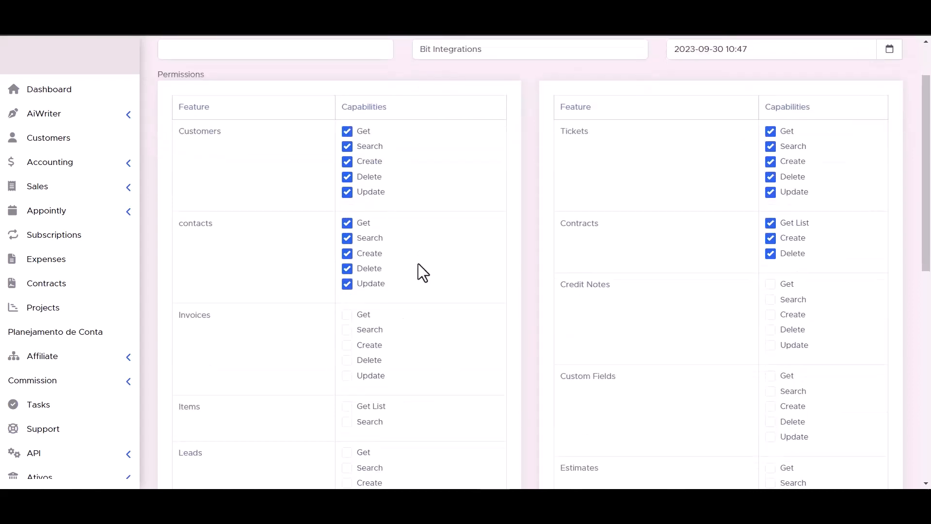
pyautogui.click(347, 262)
pyautogui.click(348, 276)
pyautogui.click(347, 291)
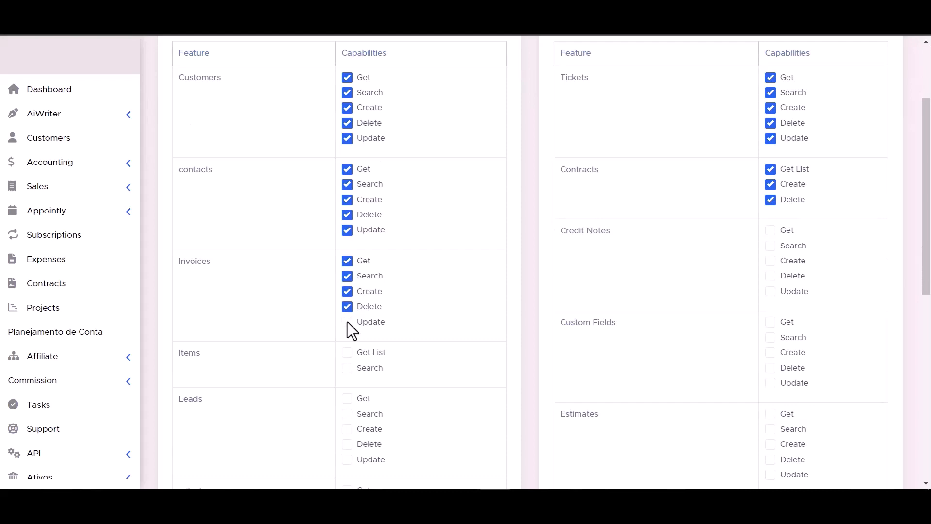
pyautogui.click(771, 261)
pyautogui.click(771, 245)
pyautogui.click(770, 231)
# - Grant all capabilities for Items, Custom Fields, Leads and Estimates in the token permissions
pyautogui.scroll(-3, 407, 286)
pyautogui.click(347, 247)
pyautogui.click(347, 232)
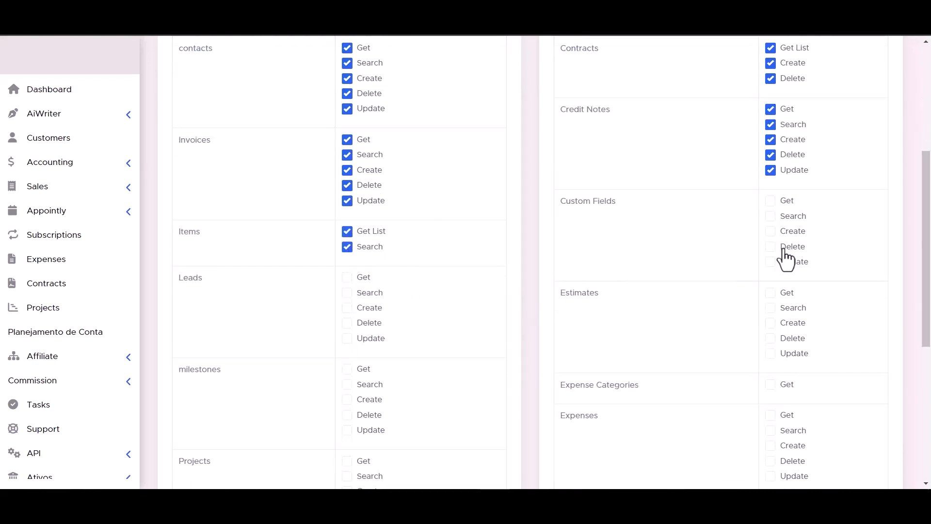
pyautogui.click(770, 261)
pyautogui.click(770, 246)
pyautogui.click(771, 231)
pyautogui.click(348, 308)
pyautogui.click(347, 322)
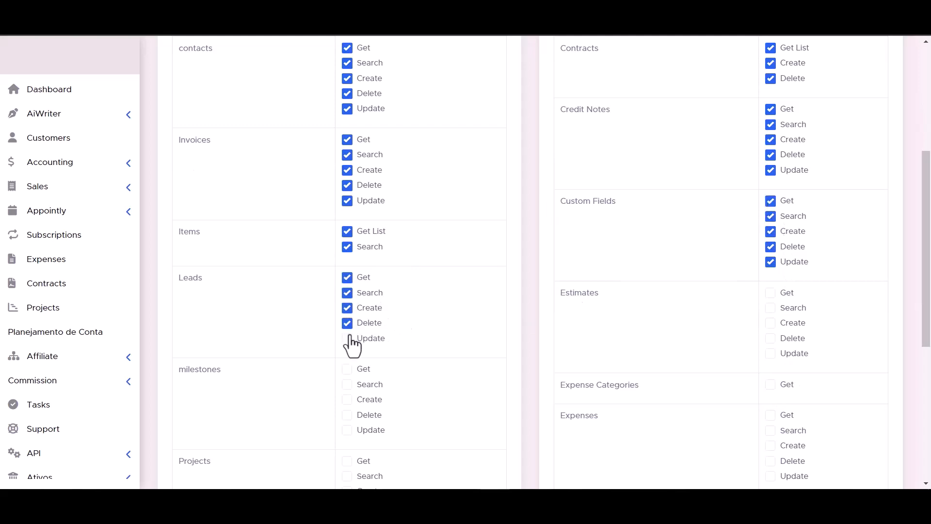
pyautogui.click(347, 338)
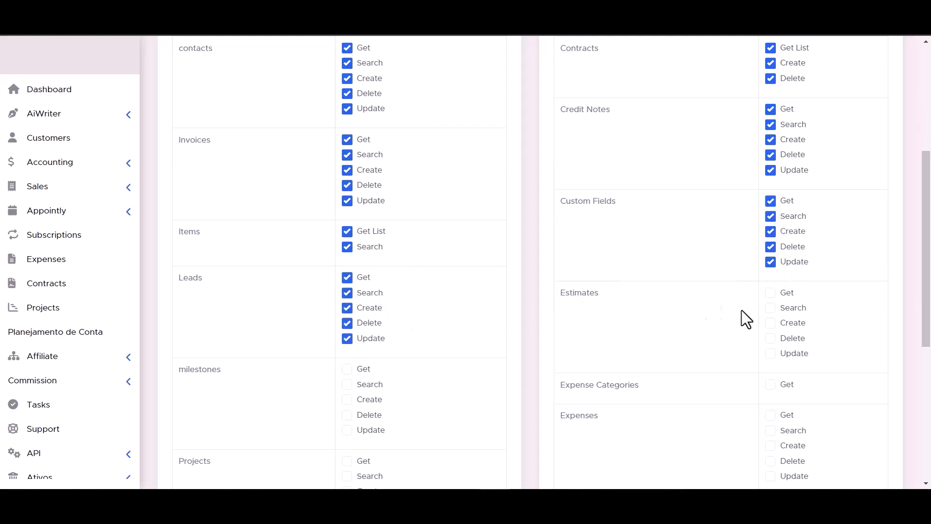
pyautogui.click(771, 322)
pyautogui.click(770, 356)
# - Grant all capabilities for milestones, Projects, staffs, Tasks, Expense Categories, Expenses, Payment Methods and both Payments entries
pyautogui.scroll(-1, 769, 356)
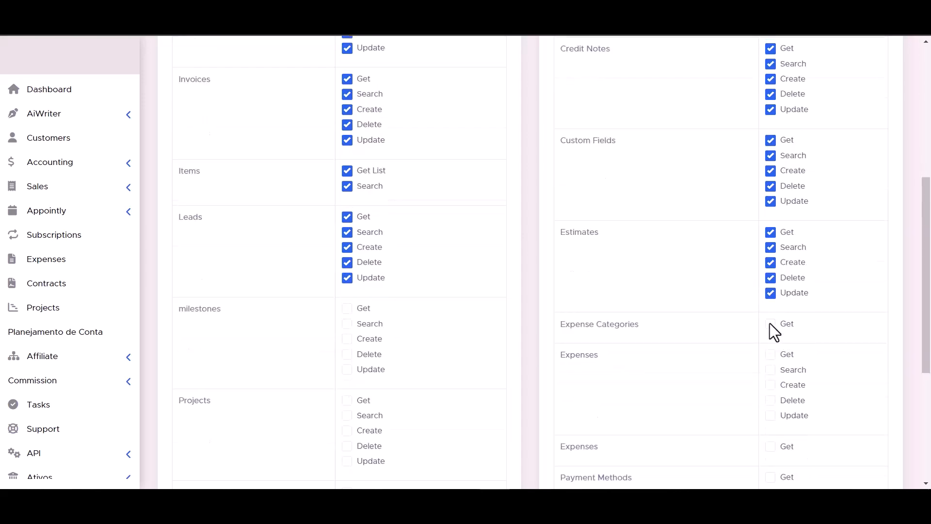
pyautogui.scroll(-2, 340, 320)
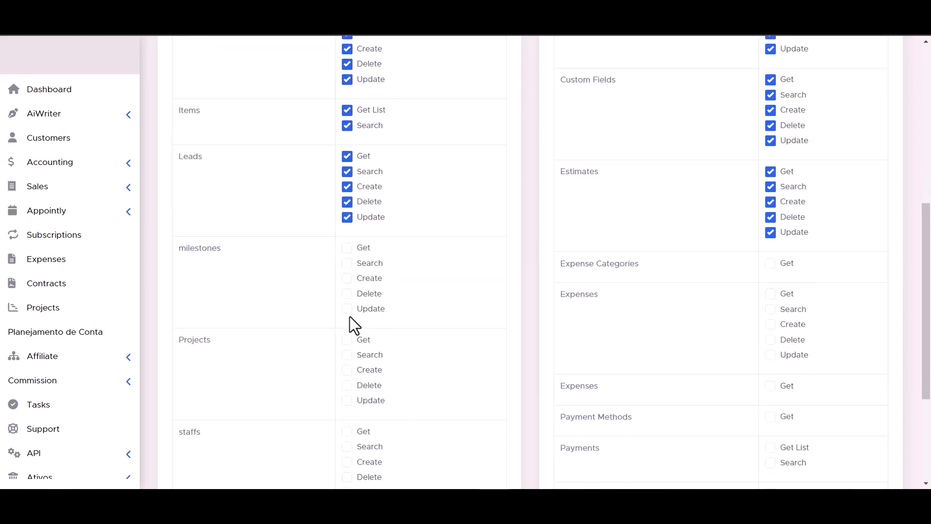
pyautogui.scroll(-2, 653, 229)
pyautogui.scroll(1, 348, 113)
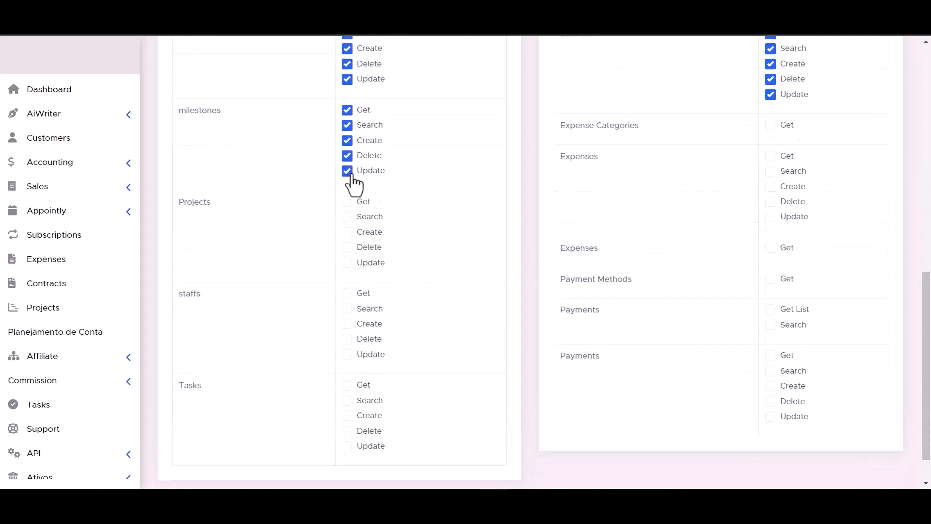
pyautogui.click(772, 126)
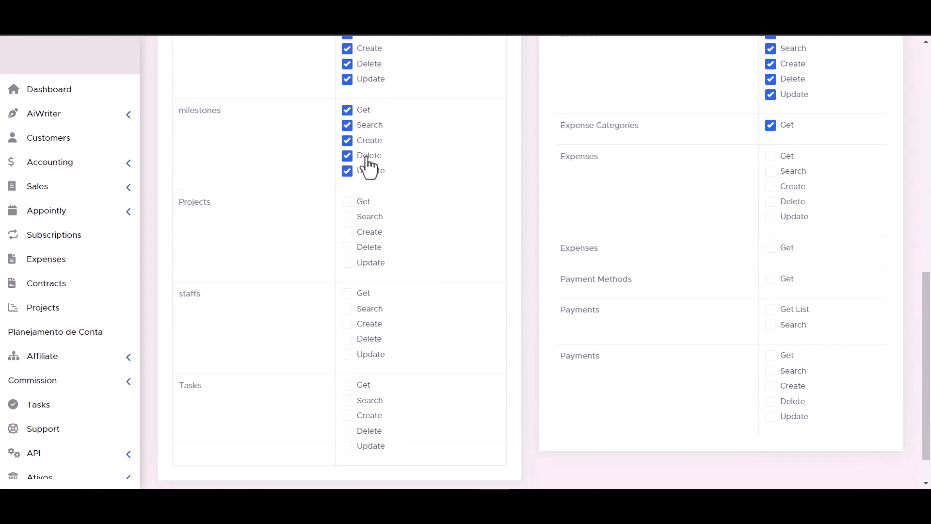
pyautogui.click(352, 233)
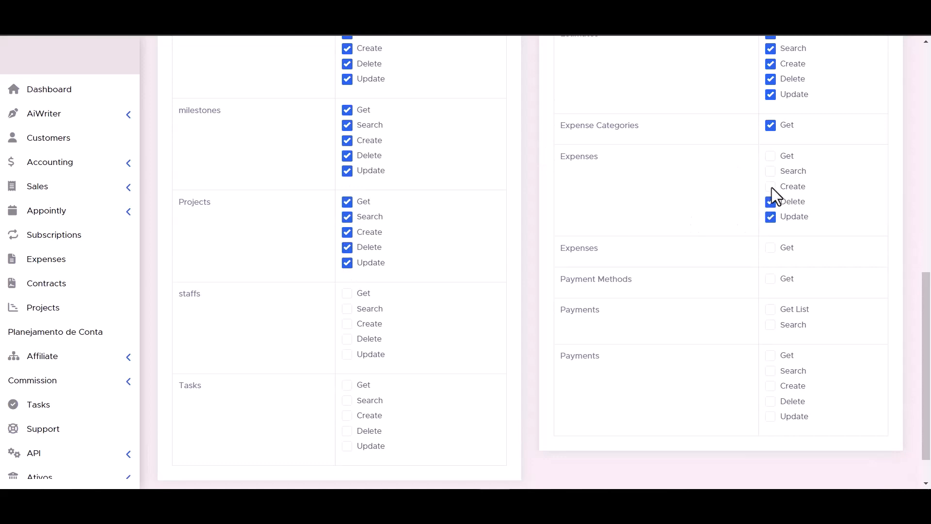
pyautogui.click(771, 156)
pyautogui.click(771, 171)
pyautogui.click(347, 294)
pyautogui.click(347, 309)
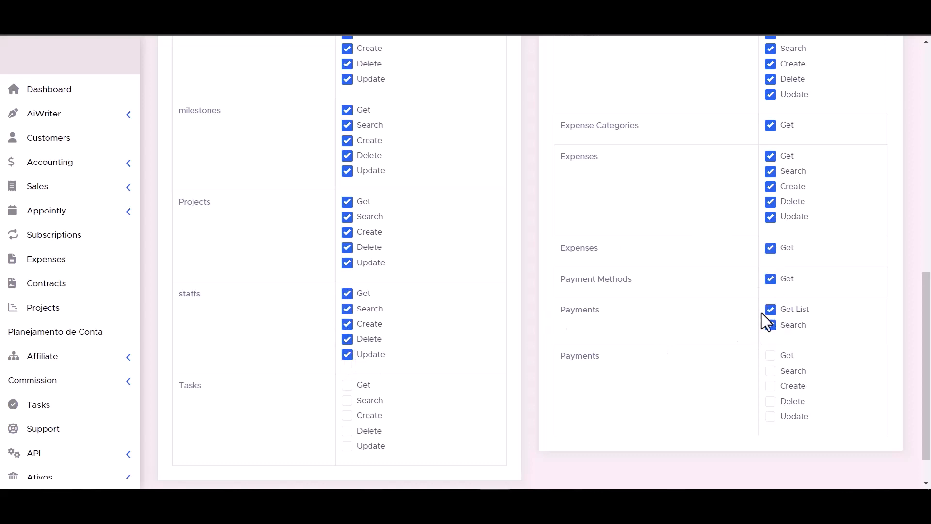
pyautogui.scroll(-1, 679, 313)
pyautogui.click(348, 370)
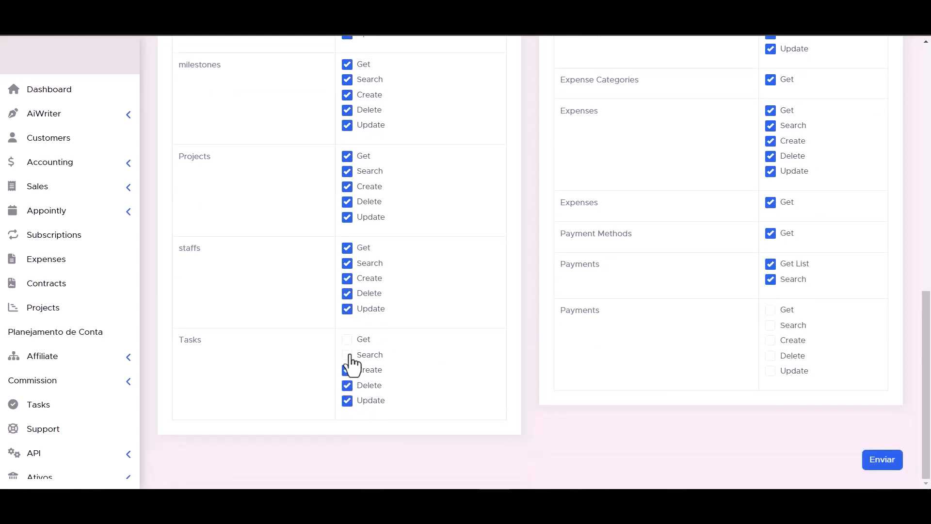
pyautogui.click(348, 355)
pyautogui.click(348, 339)
pyautogui.click(771, 371)
pyautogui.click(770, 355)
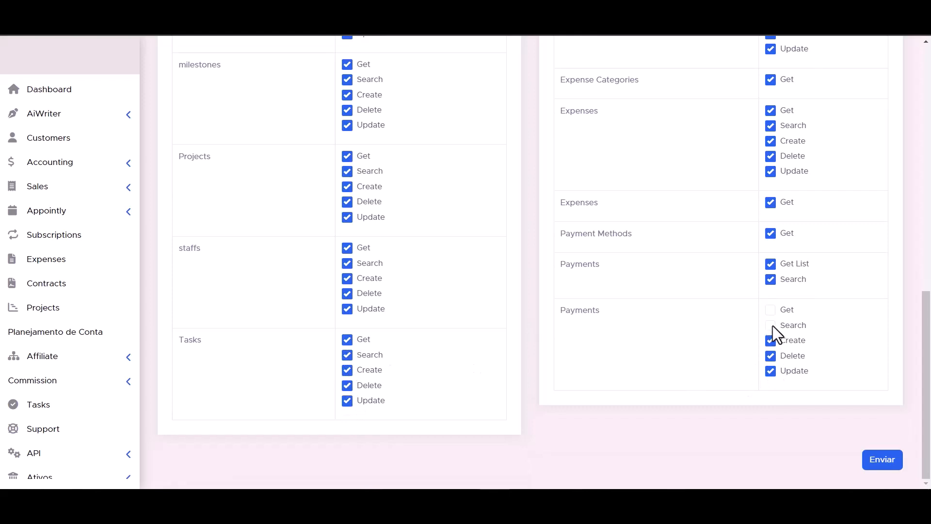
# - Submit the new token and select the generated token value in the token list
pyautogui.scroll(1, 581, 377)
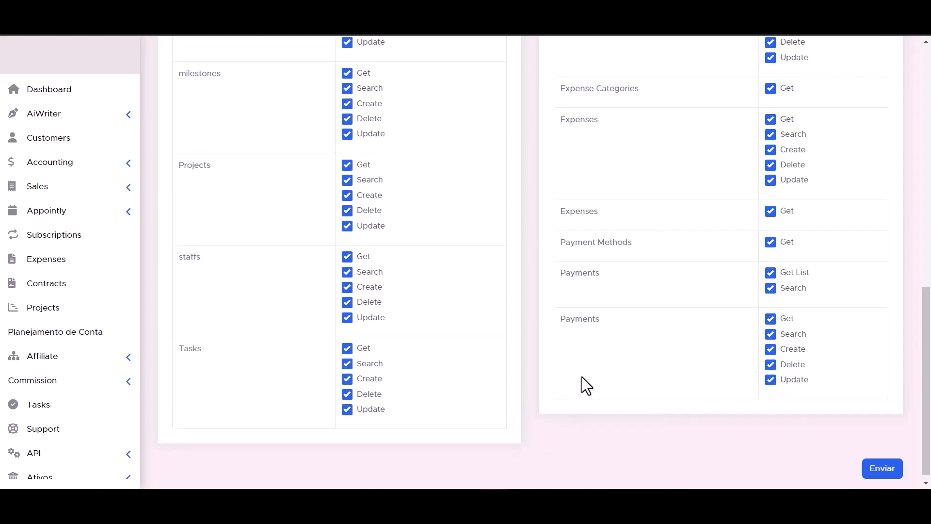
pyautogui.scroll(-1, 581, 376)
pyautogui.click(885, 461)
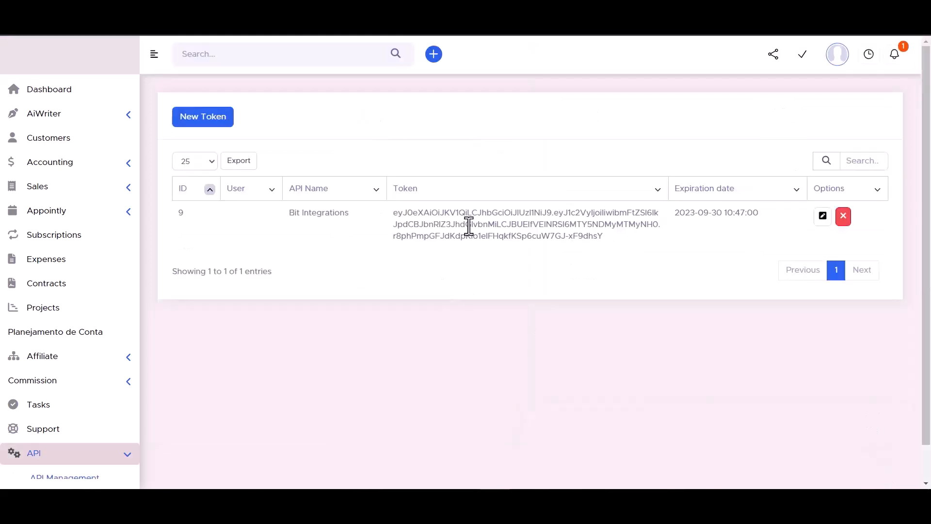
pyautogui.tripleClick(469, 226)
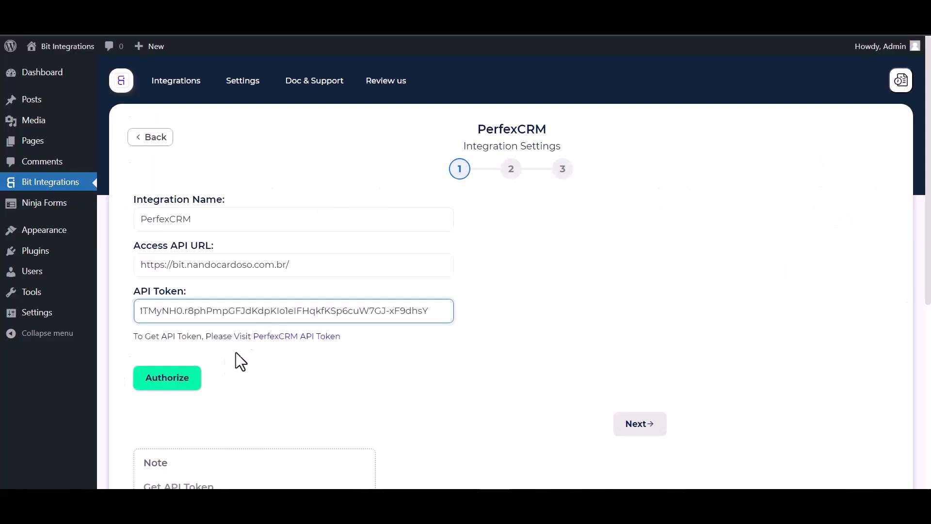
# - Authorize the PerfexCRM connection with the entered API URL and token, and continue to the action settings
pyautogui.click(161, 381)
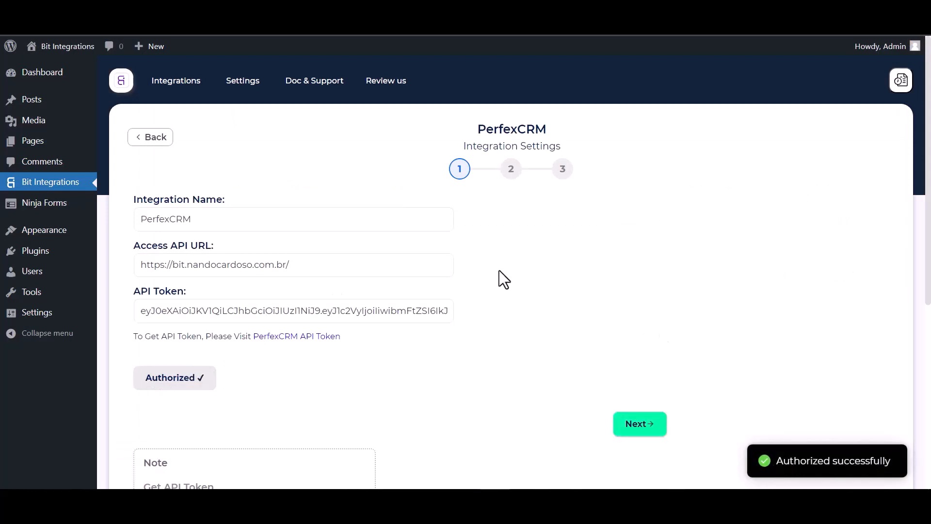
pyautogui.scroll(-1, 553, 292)
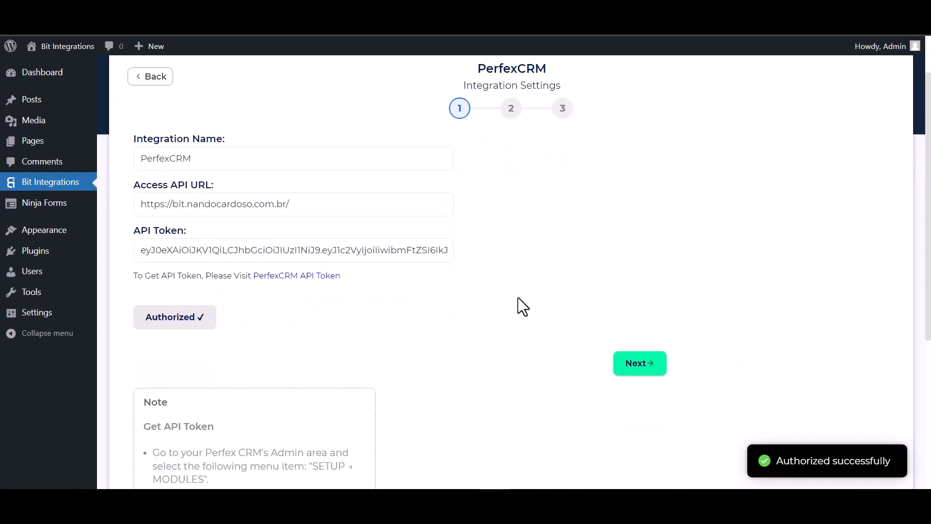
pyautogui.scroll(1, 520, 306)
pyautogui.click(641, 425)
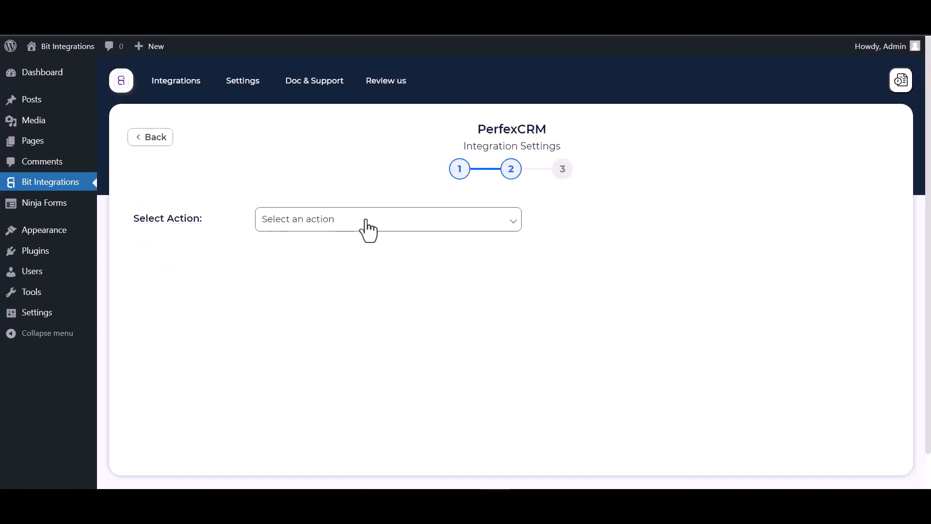
# - Set the integration action to Create Contact and select Bit Integrations as the customer
pyautogui.click(367, 222)
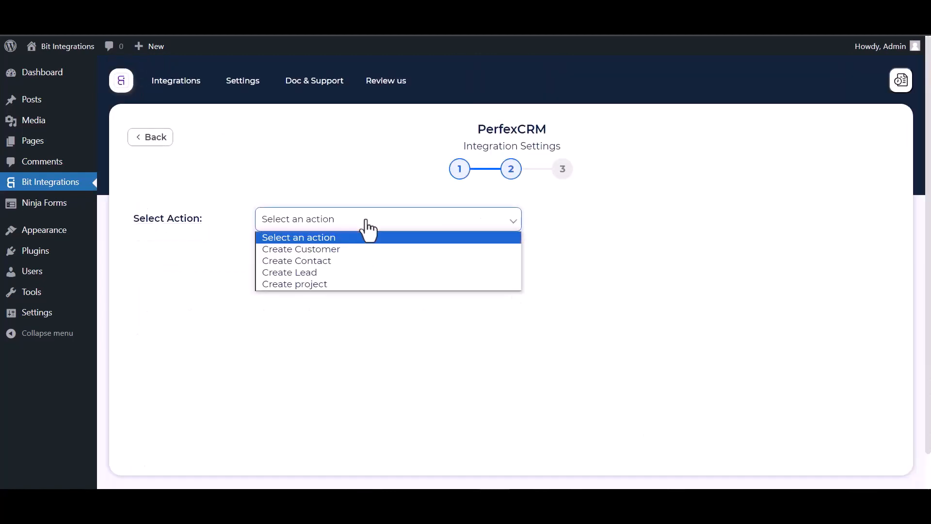
pyautogui.click(320, 265)
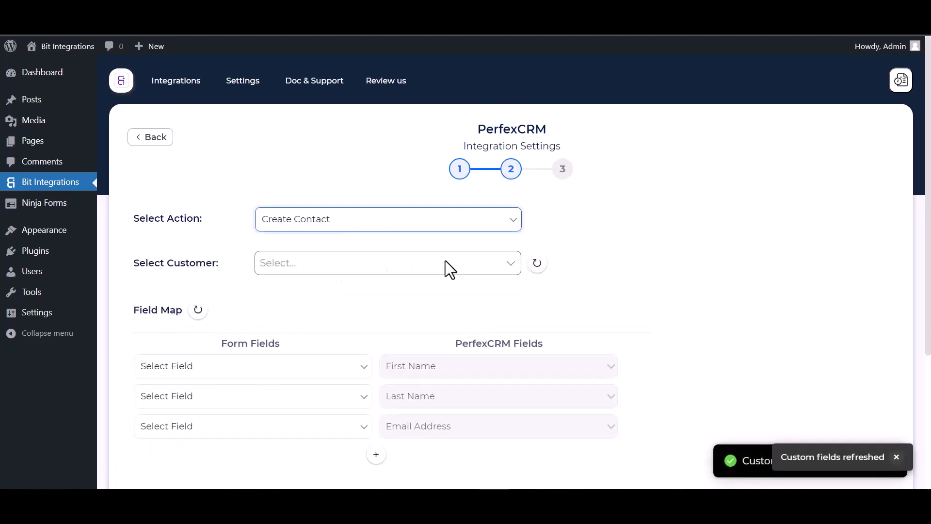
pyautogui.scroll(-1, 445, 260)
pyautogui.click(314, 227)
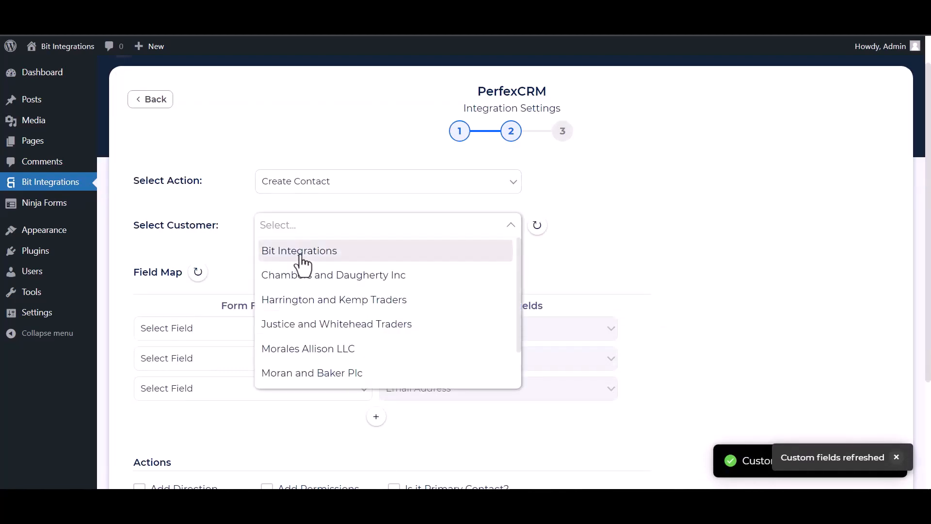
pyautogui.click(300, 252)
# - Map the form's First Name, Last Name and Email fields to PerfexCRM's First Name, Last Name and Email Address
pyautogui.scroll(-3, 364, 238)
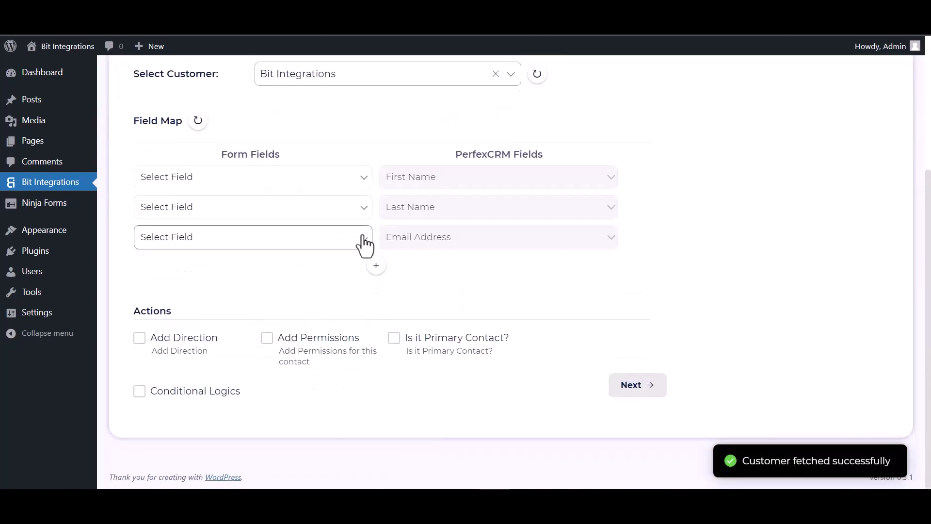
pyautogui.click(266, 182)
pyautogui.click(209, 218)
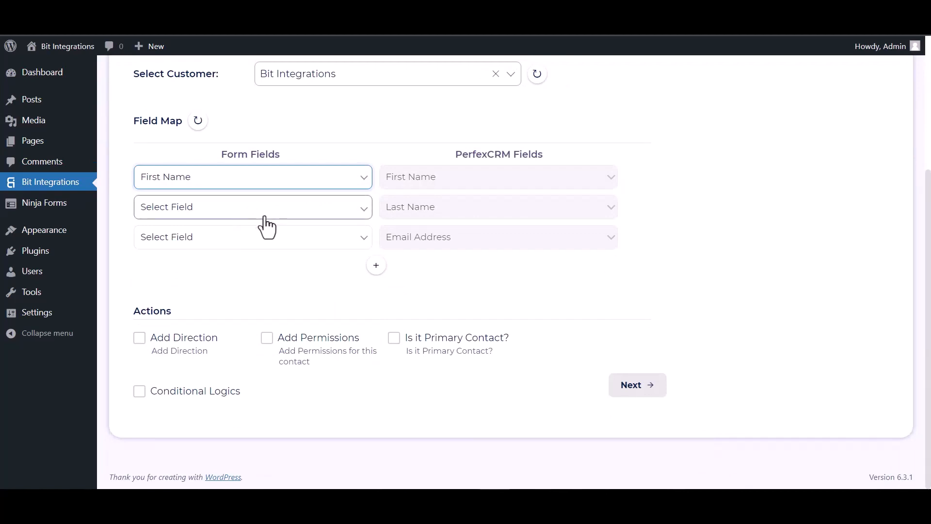
pyautogui.click(266, 218)
pyautogui.click(228, 260)
pyautogui.click(210, 239)
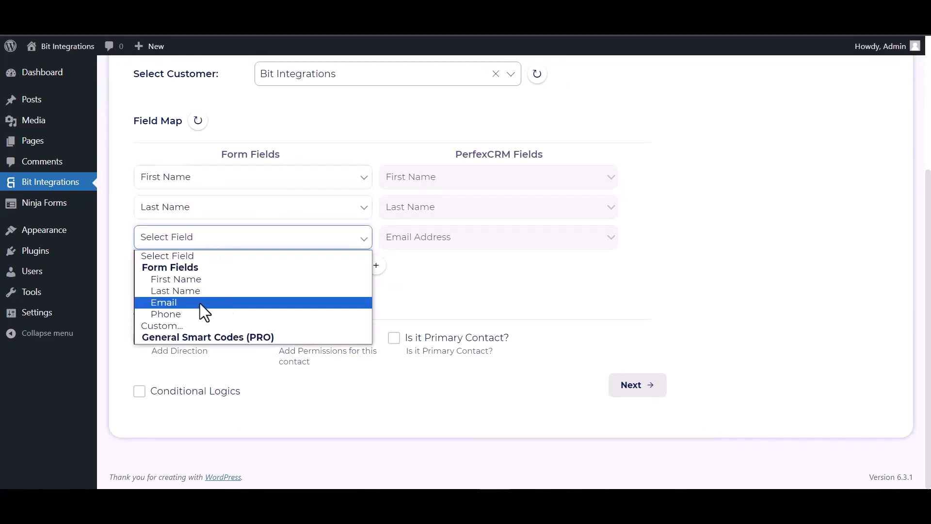
pyautogui.click(181, 301)
# - Add a field-map row linking the form's Phone field to PerfexCRM's Phone Number
pyautogui.click(376, 265)
pyautogui.click(407, 272)
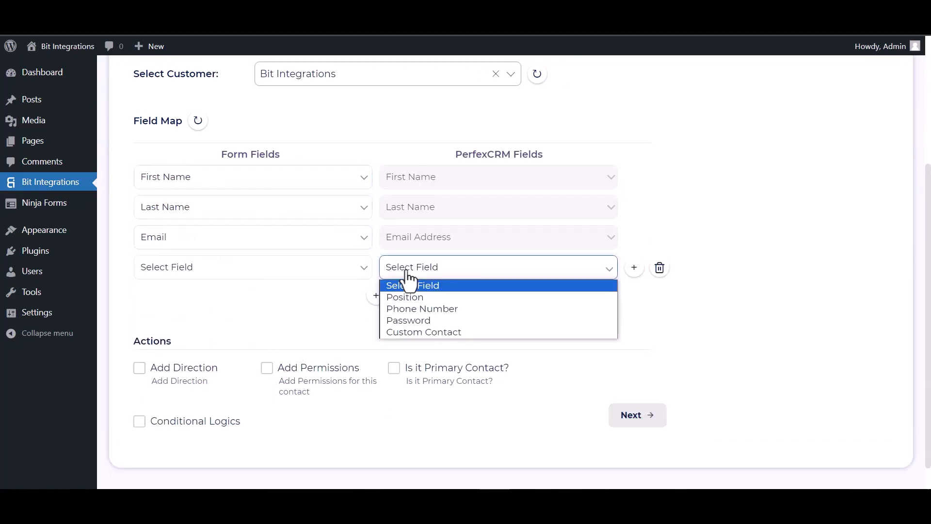
pyautogui.click(403, 307)
pyautogui.click(281, 274)
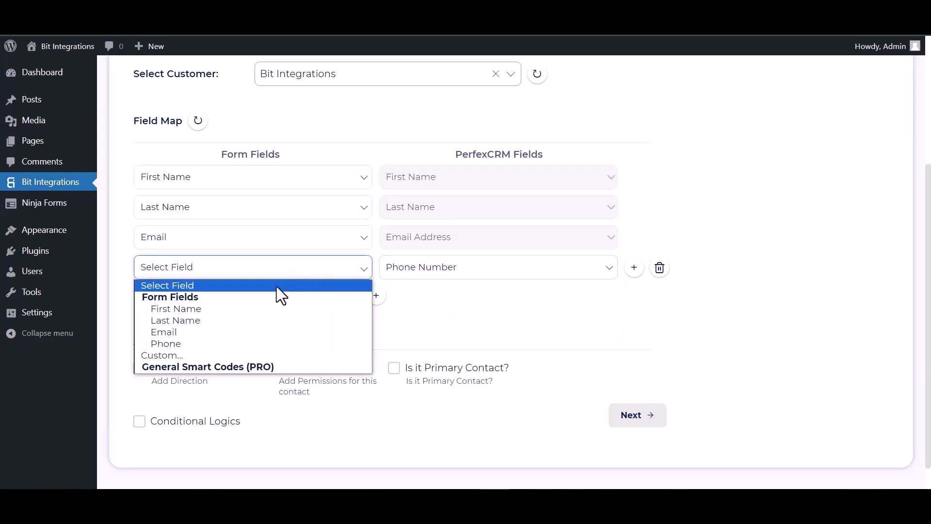
pyautogui.click(182, 343)
pyautogui.scroll(-1, 289, 289)
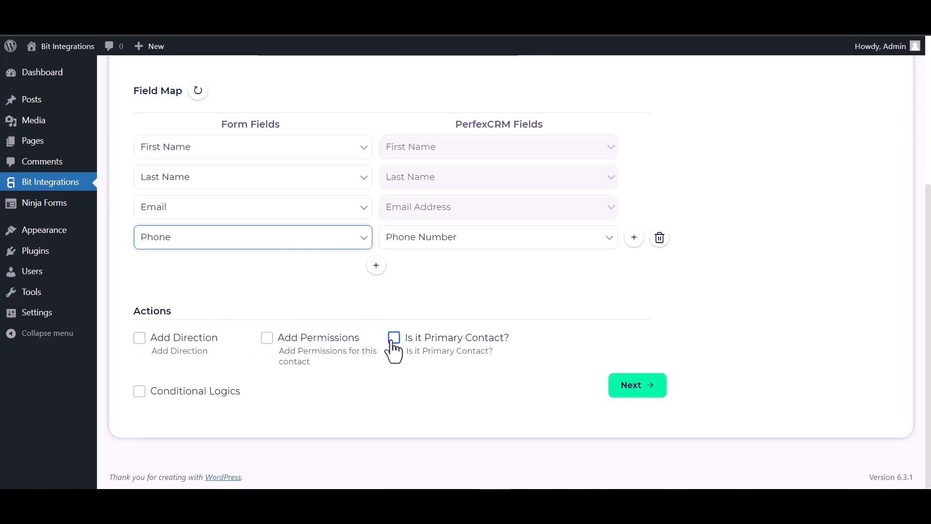
pyautogui.click(139, 391)
pyautogui.scroll(-3, 179, 358)
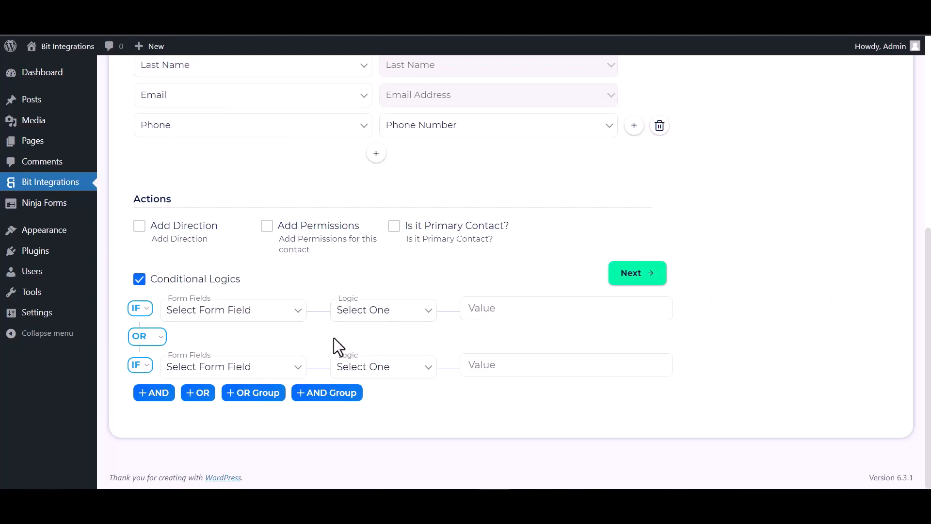
pyautogui.click(142, 281)
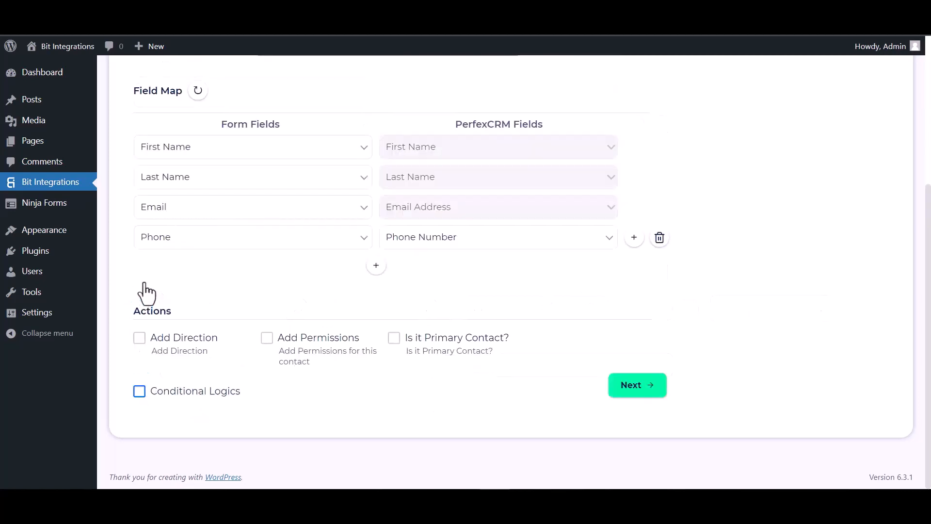
# - Proceed to the final step and finish and save the integration
pyautogui.click(647, 394)
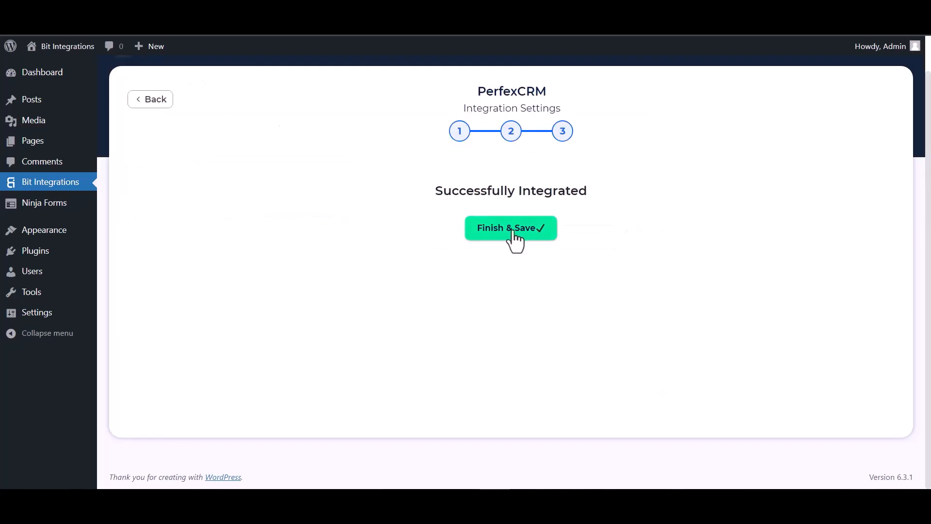
pyautogui.click(512, 237)
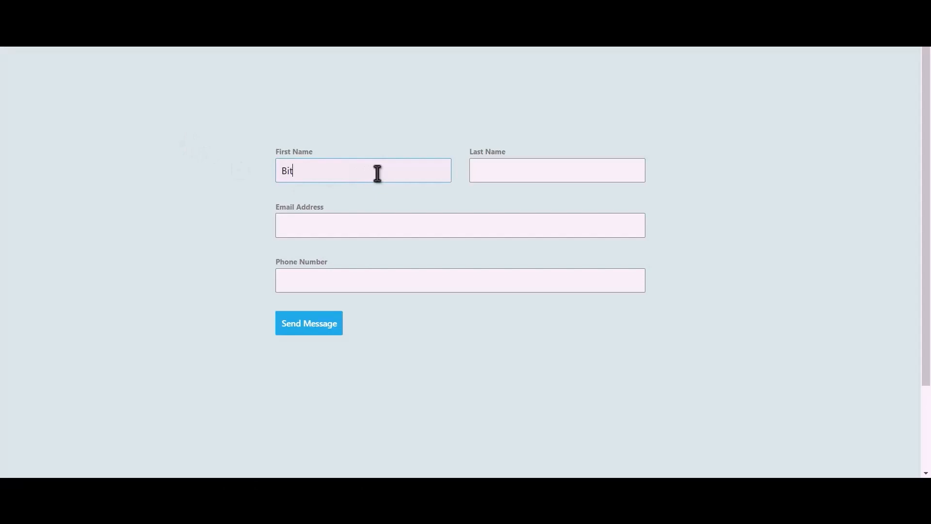
# - Fill the test form with first name Bit, last name Integrations, a contact e-mail and a phone number, then submit it
pyautogui.write('Integra')
pyautogui.write('tions')
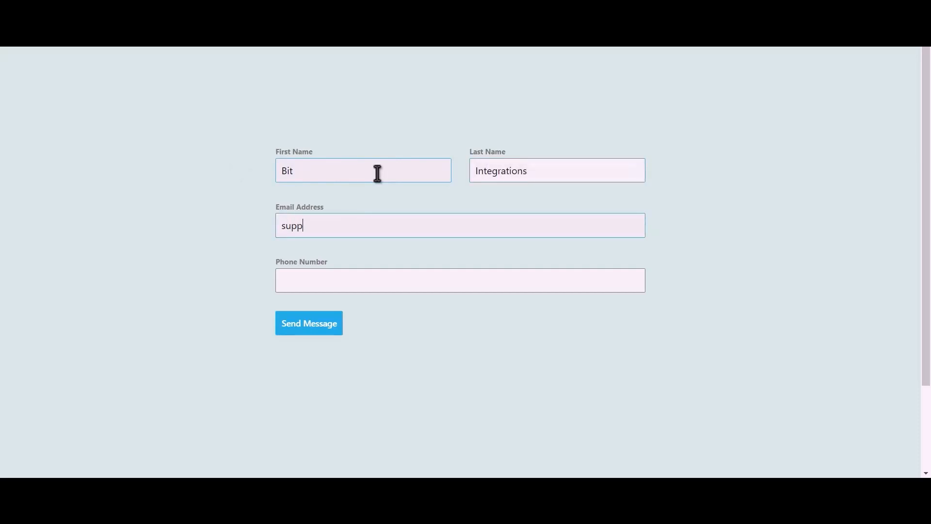
pyautogui.write('444555666')
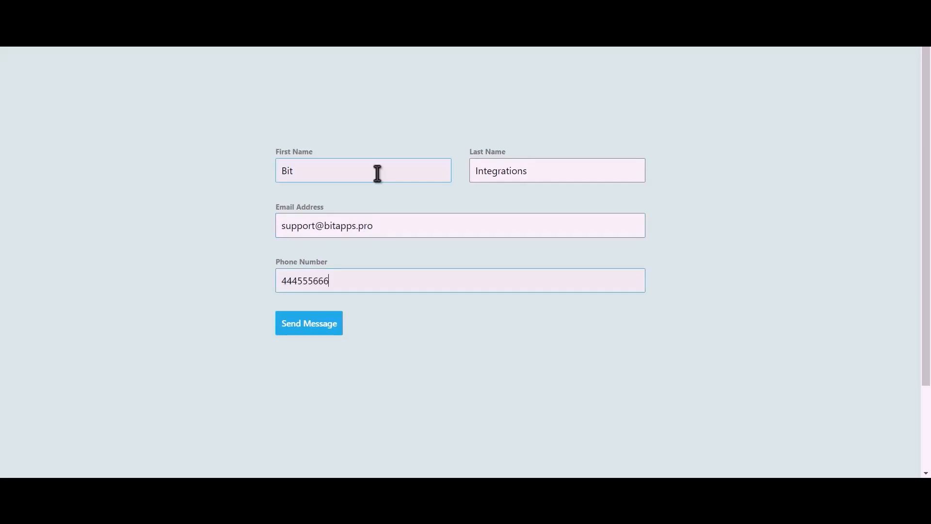
pyautogui.click(319, 329)
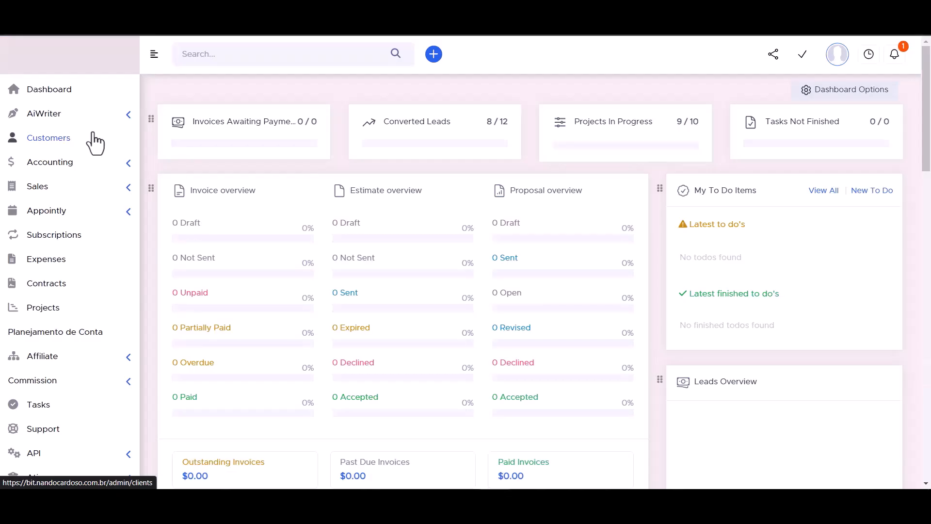
# - Open the Bit Integrations customer's contacts in PerfexCRM and examine the new contact's details
pyautogui.click(93, 140)
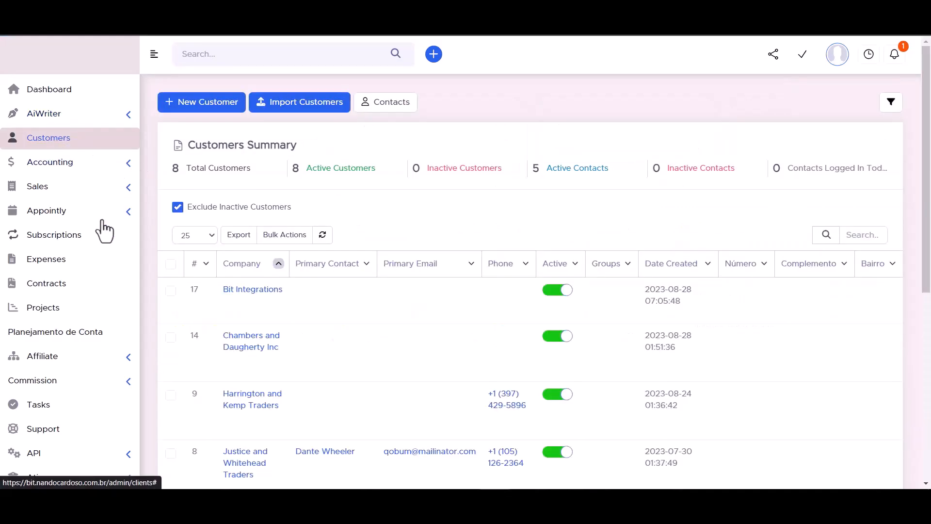
pyautogui.click(255, 291)
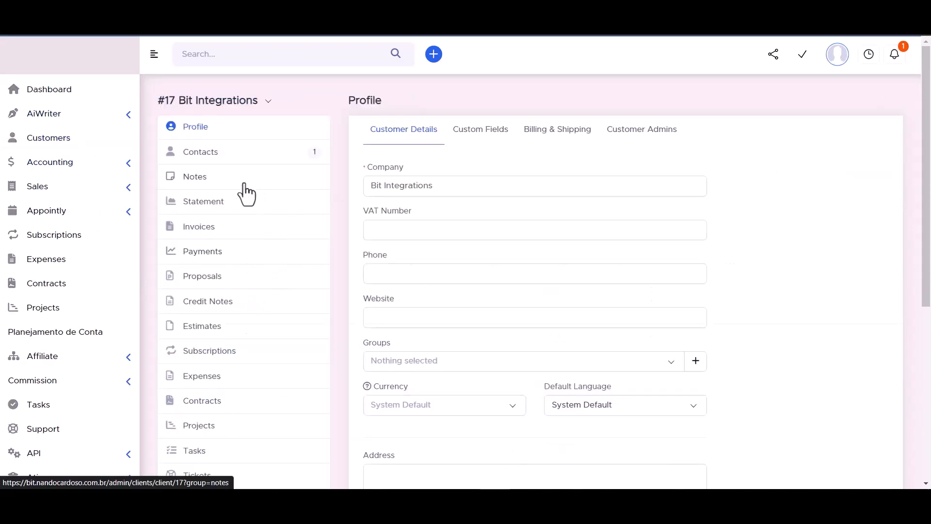
pyautogui.click(200, 155)
pyautogui.moveTo(533, 228)
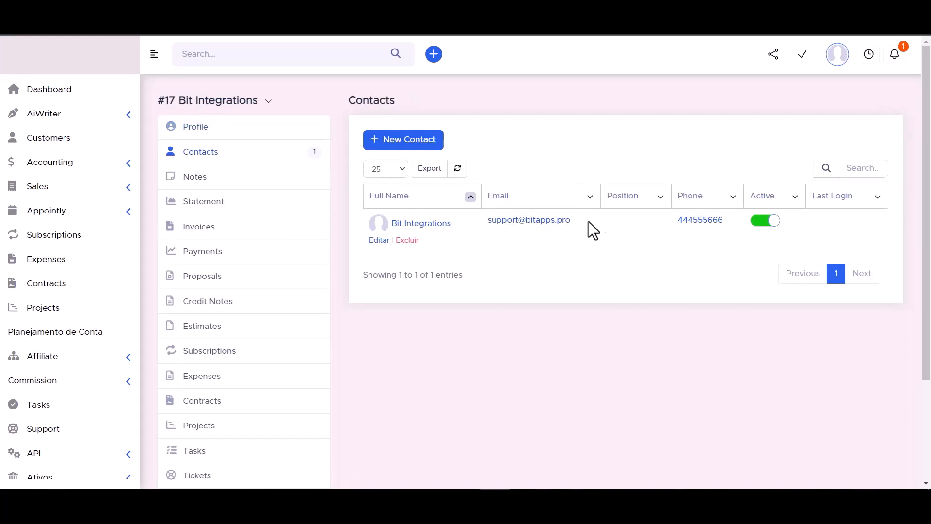
pyautogui.click(421, 224)
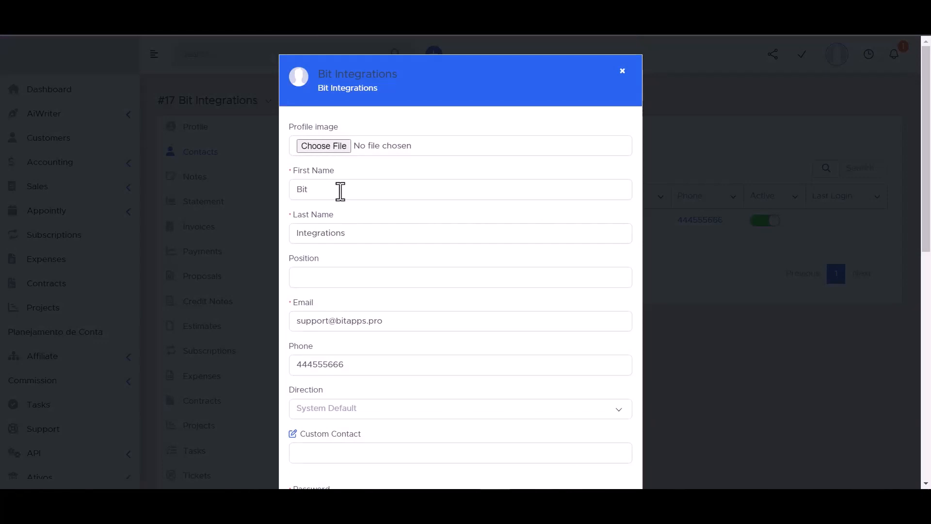
pyautogui.scroll(-3, 341, 191)
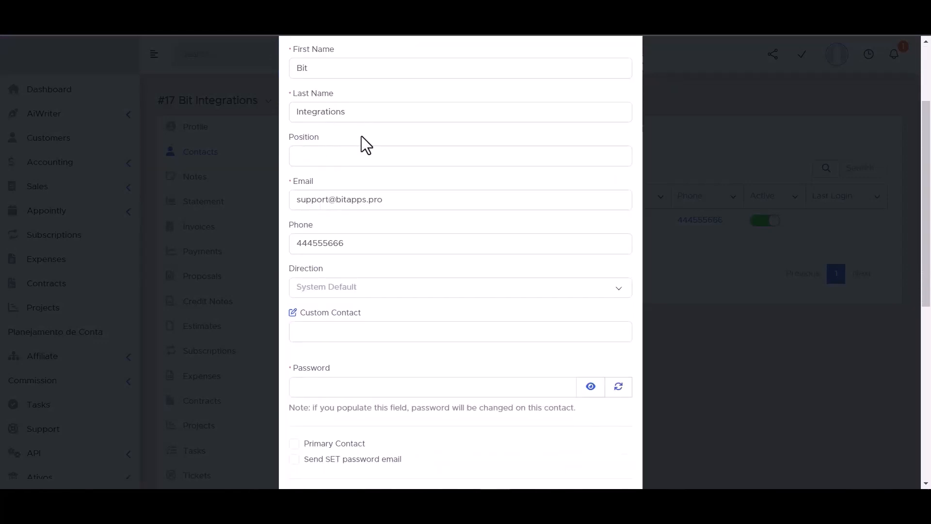